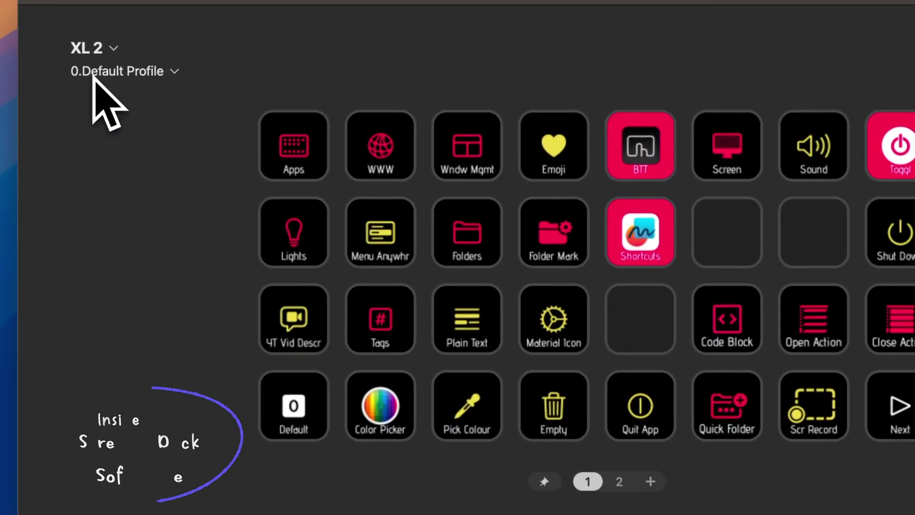
# Switch the XL 2 device from Default Profile to the 3.Final Cut Pro profile
pyautogui.click(95, 73)
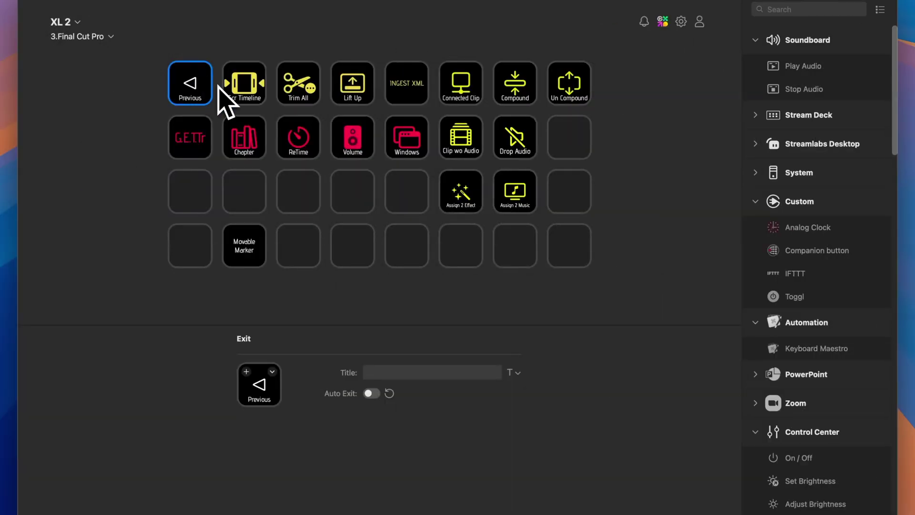
# Inspect the Scr Timeline and Trim All keys, expanding Trim All's three bundled actions
pyautogui.click(233, 89)
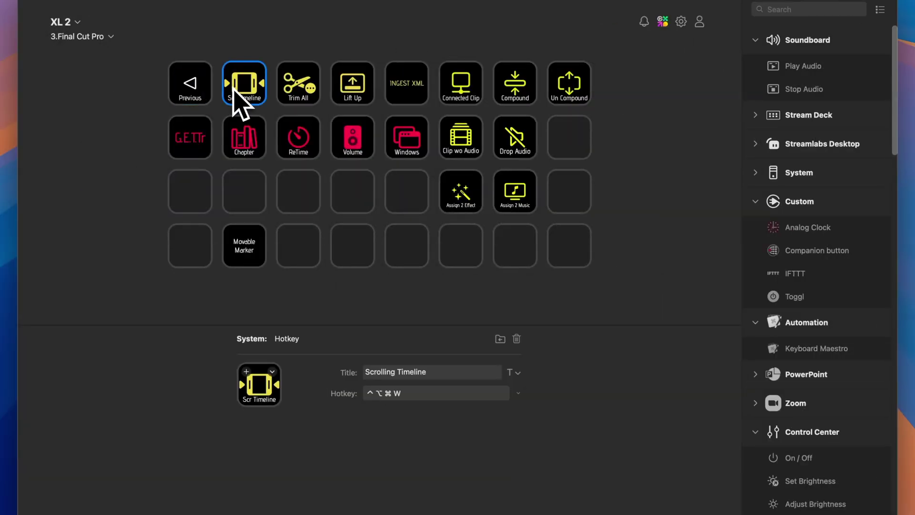
pyautogui.click(299, 94)
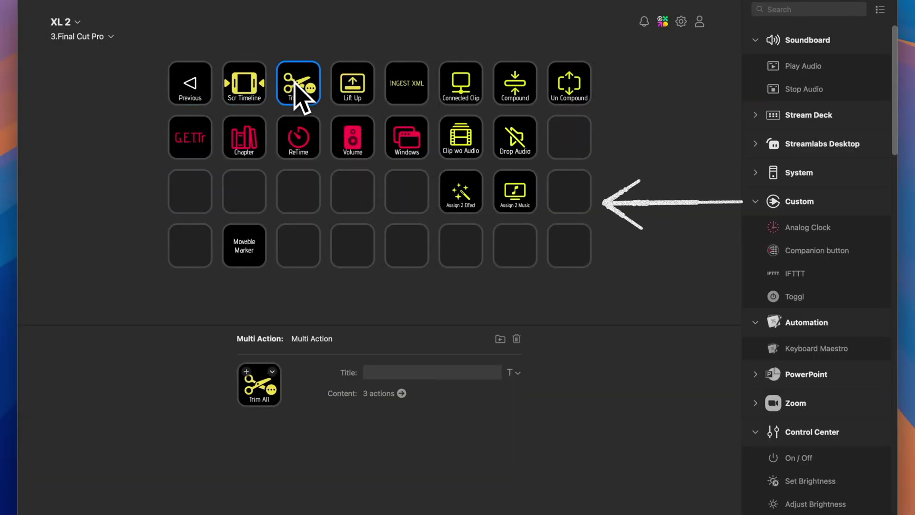
pyautogui.click(401, 393)
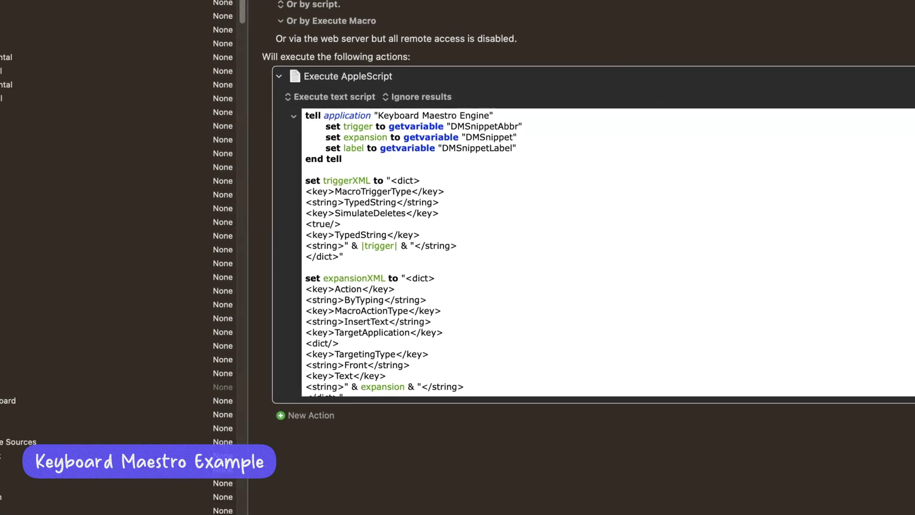
# Filter Keyboard Maestro to the Enabled Macros group and scroll through their hotkeys
pyautogui.scroll(-15, 199, 173)
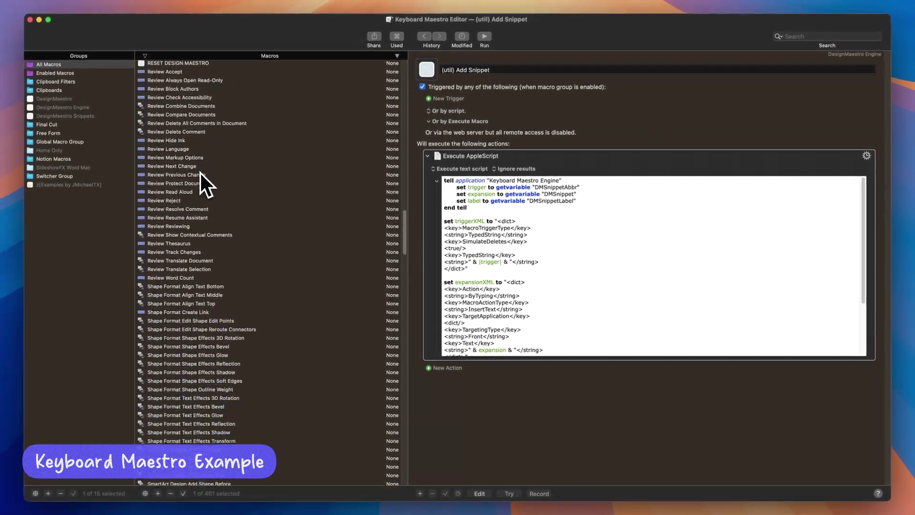
pyautogui.click(54, 73)
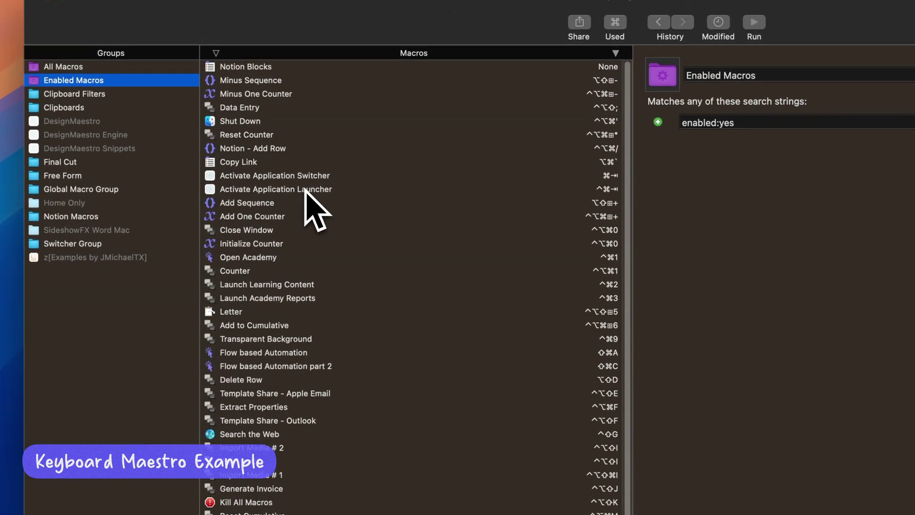
pyautogui.scroll(-2, 208, 155)
pyautogui.scroll(-8, 316, 210)
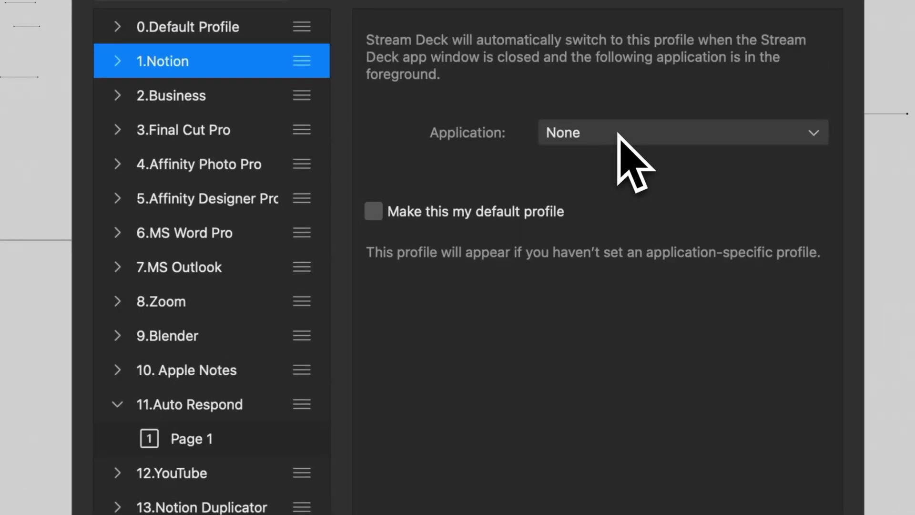
pyautogui.click(618, 133)
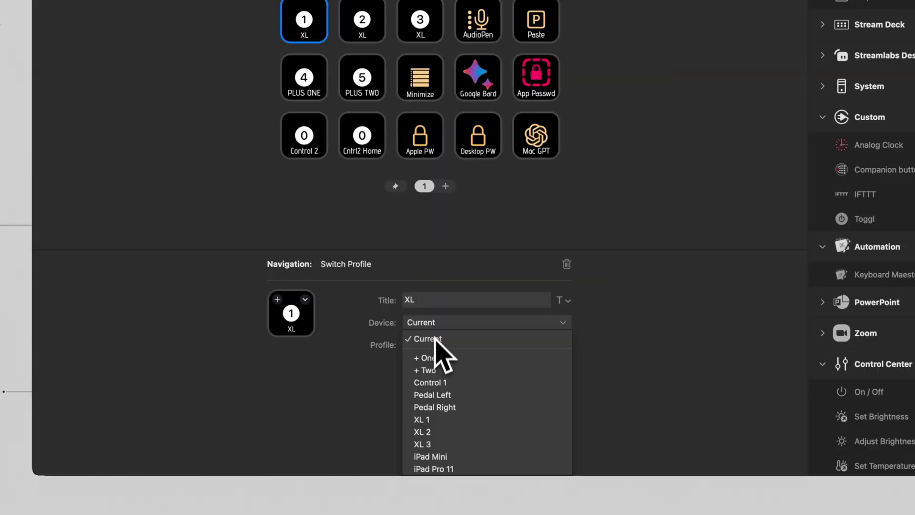
# Browse the application list for auto-switching the 1.Notion profile
pyautogui.click(428, 339)
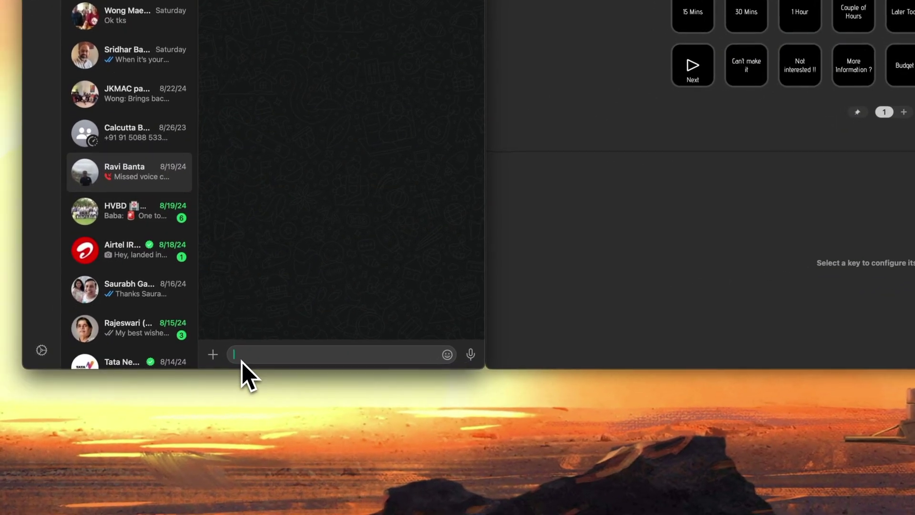
# Insert the On a Call reply text into the empty WhatsApp message field
pyautogui.click(151, 417)
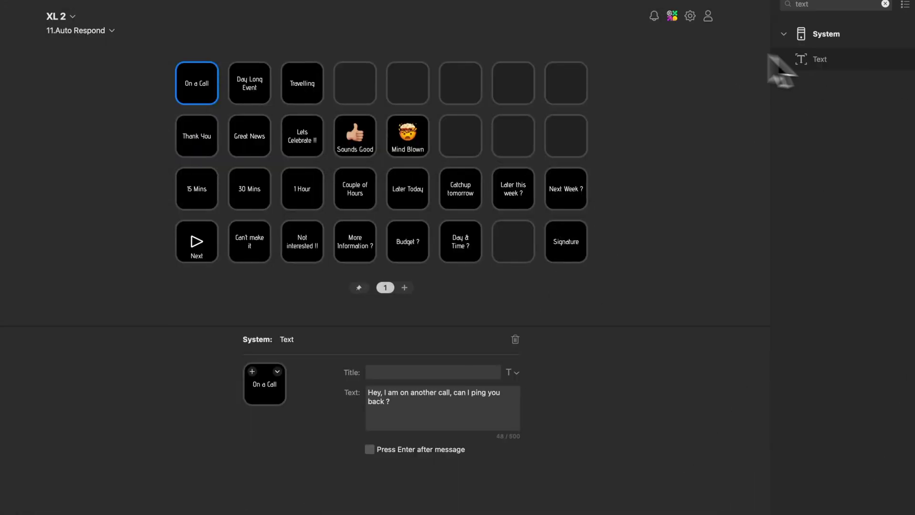
pyautogui.moveTo(771, 57); pyautogui.dragTo(347, 82)
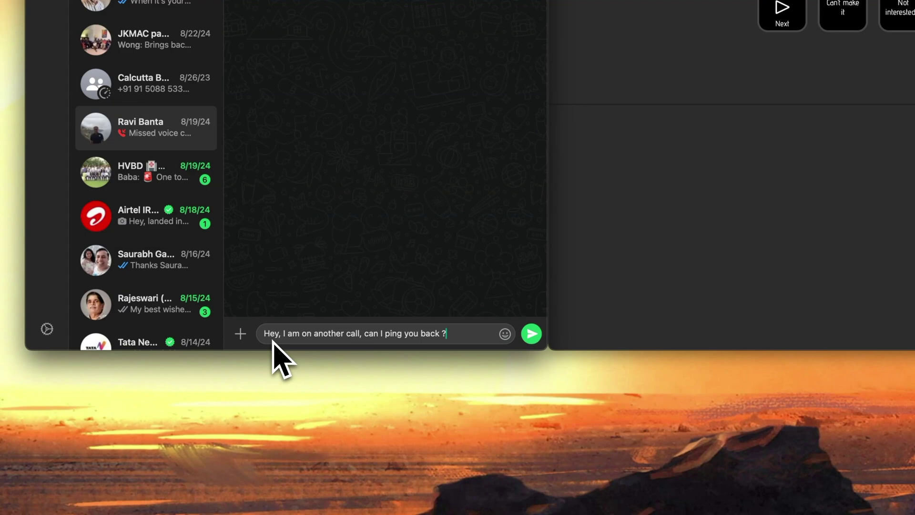
# Append 'Ping in an Hour ?' after the call message in the WhatsApp draft
pyautogui.write('Ping in an Hour ?')
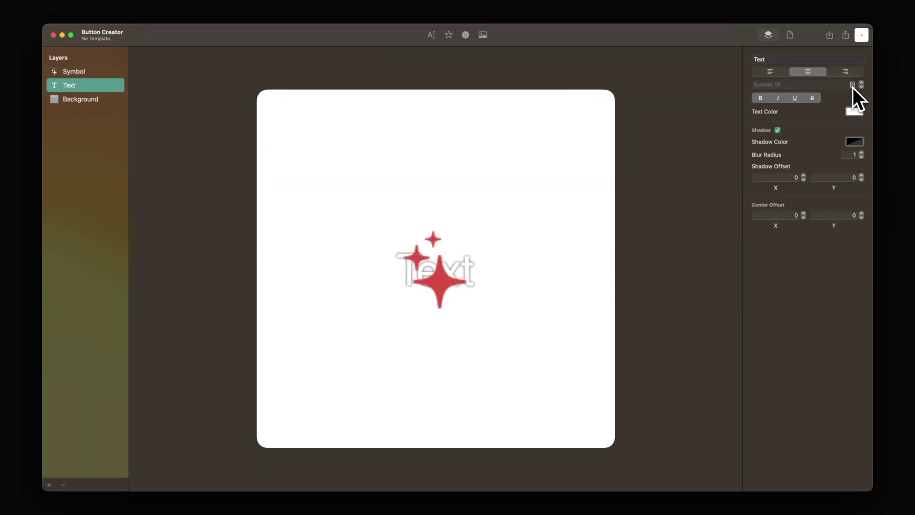
# Give the button a new label font and black background, moving the label lower
pyautogui.click(853, 84)
pyautogui.click(819, 144)
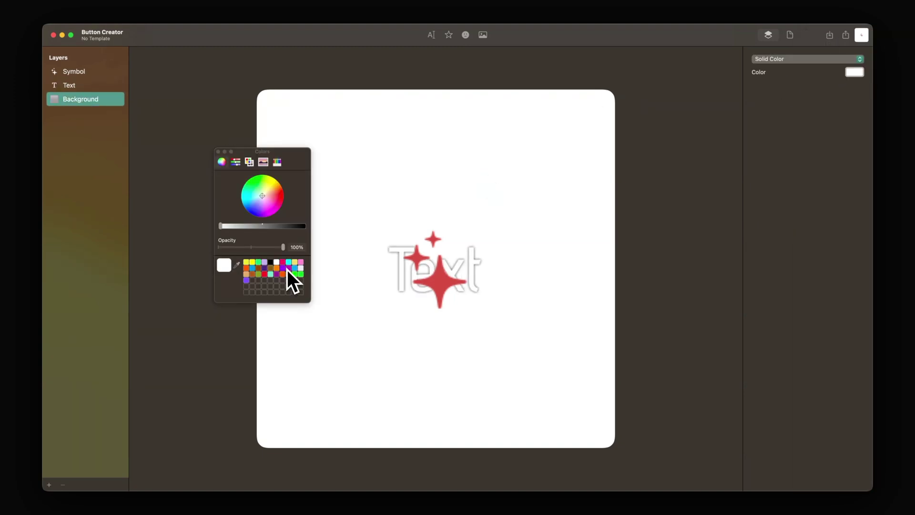
pyautogui.click(270, 262)
pyautogui.click(69, 85)
pyautogui.moveTo(424, 266); pyautogui.dragTo(423, 367)
# Add the web.camera symbol and change the label text to 'Web Camera'
pyautogui.click(438, 281)
pyautogui.click(808, 96)
pyautogui.write('web')
pyautogui.click(806, 148)
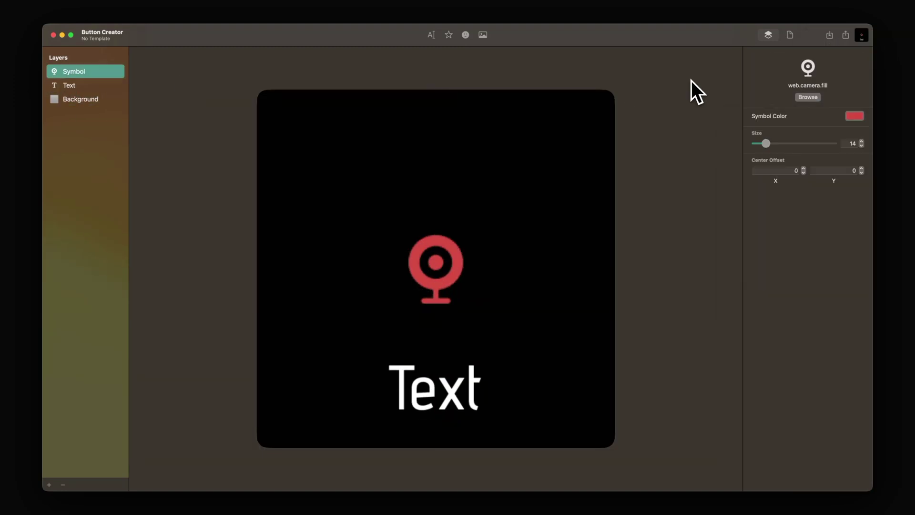
pyautogui.click(241, 267)
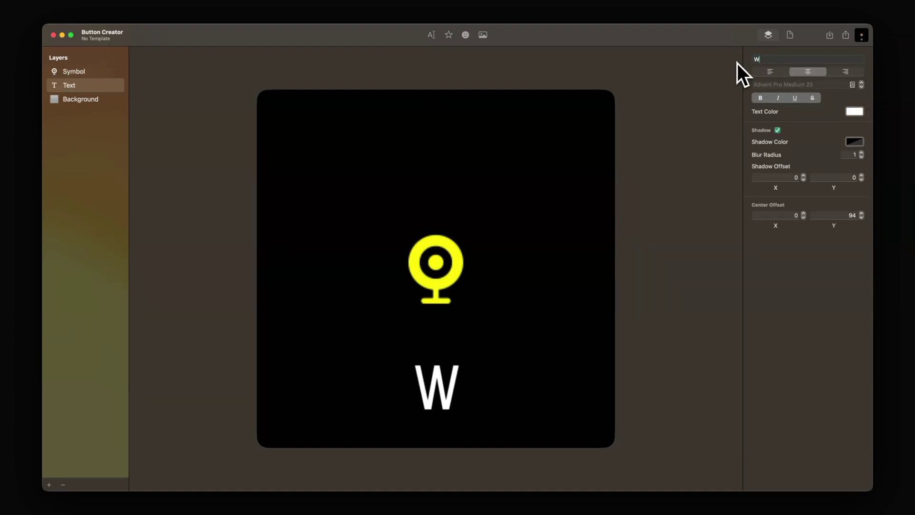
pyautogui.write('eb Camera')
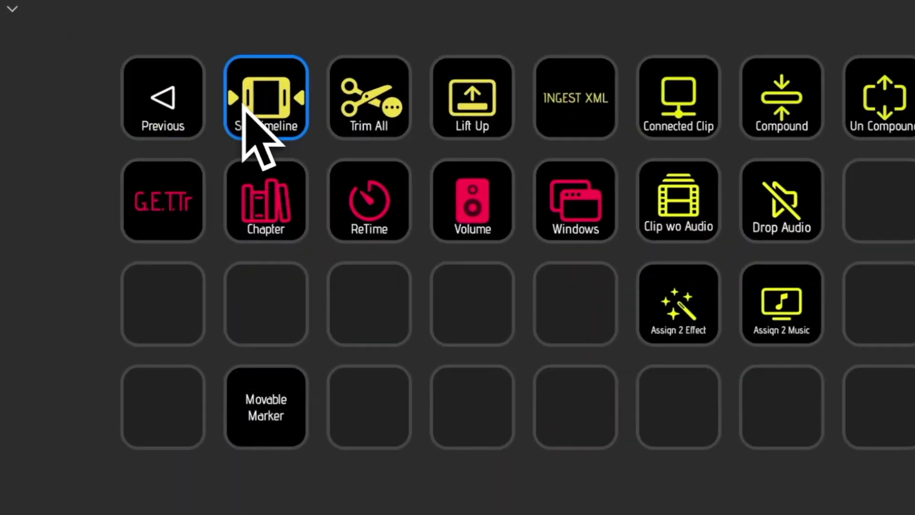
# Select the scissors Trim All key to view its multi-action configuration
pyautogui.click(363, 98)
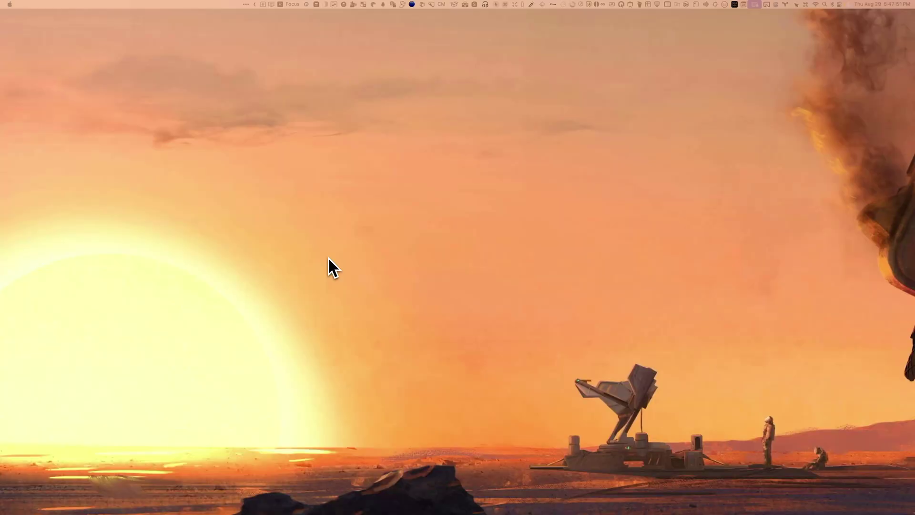
# Search 'alfred' in the Alfred bar and open Alfred Preferences on the General tab
pyautogui.hotkey('alt', 'space')
pyautogui.write('alfred')
pyautogui.click(357, 202)
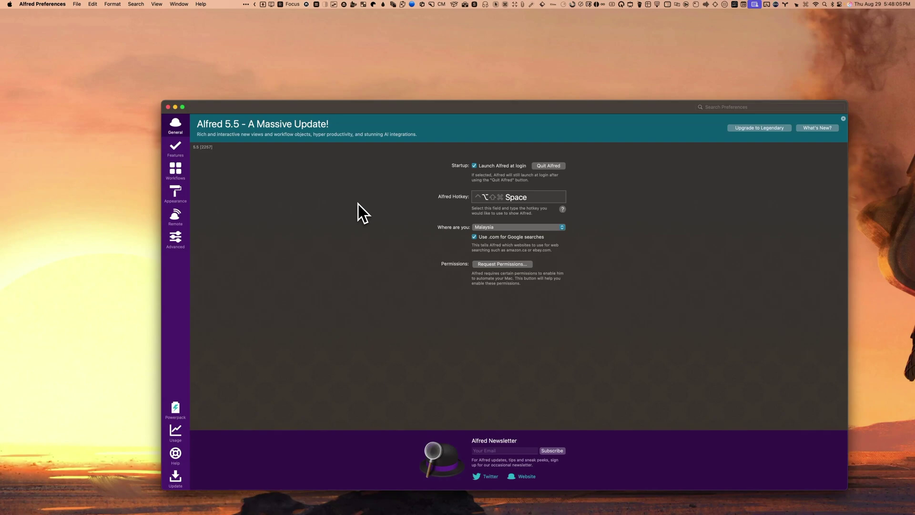
pyautogui.hotkey('ctrl', 'space')
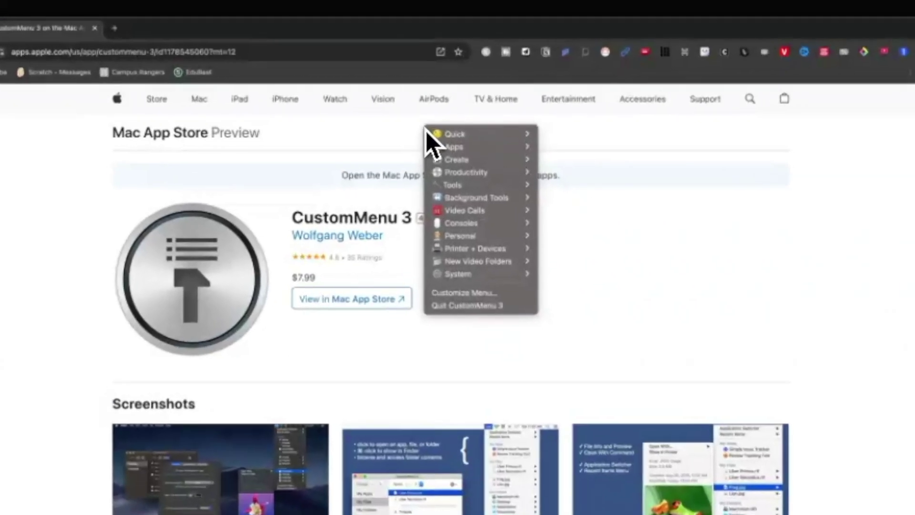
# Reveal the numbered folders under Create > New Video Folders in CustomMenu
pyautogui.moveTo(453, 142)
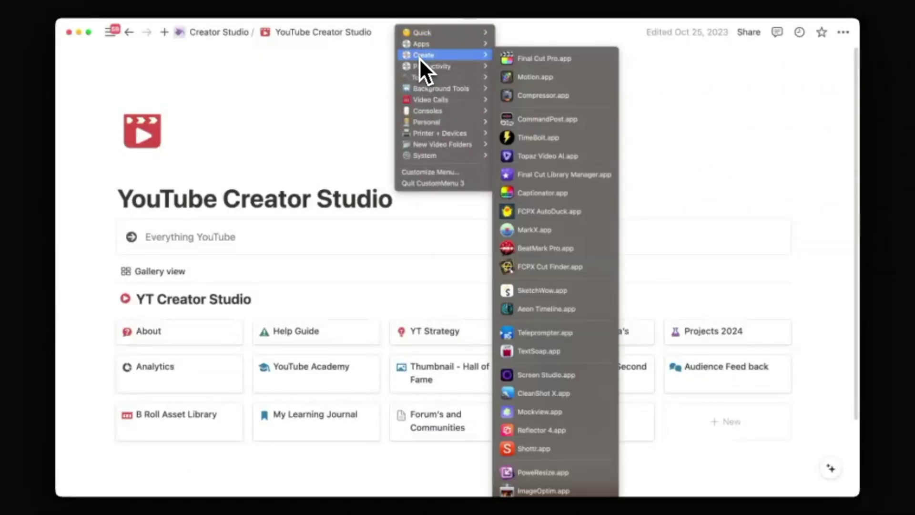
pyautogui.moveTo(424, 83)
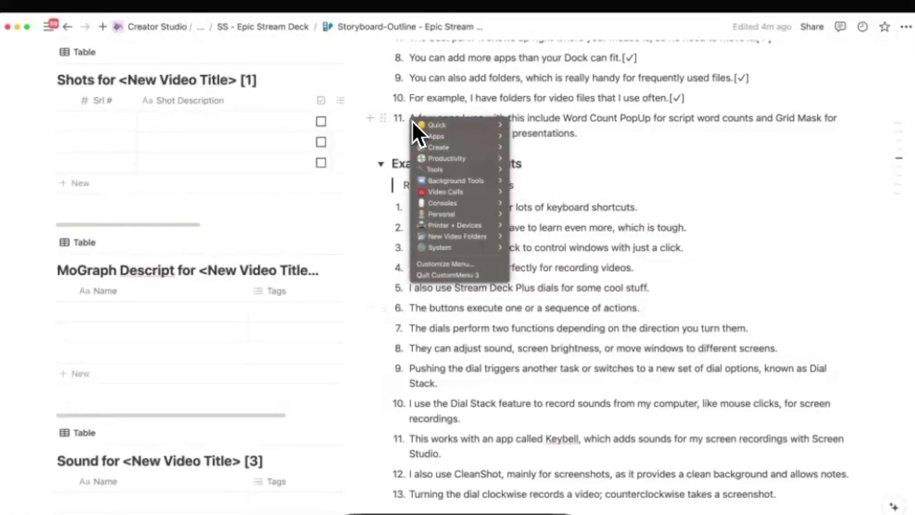
# Show list item 11's word count (23 words), then launch Grid Mask and enlarge it over the tables
pyautogui.moveTo(413, 122)
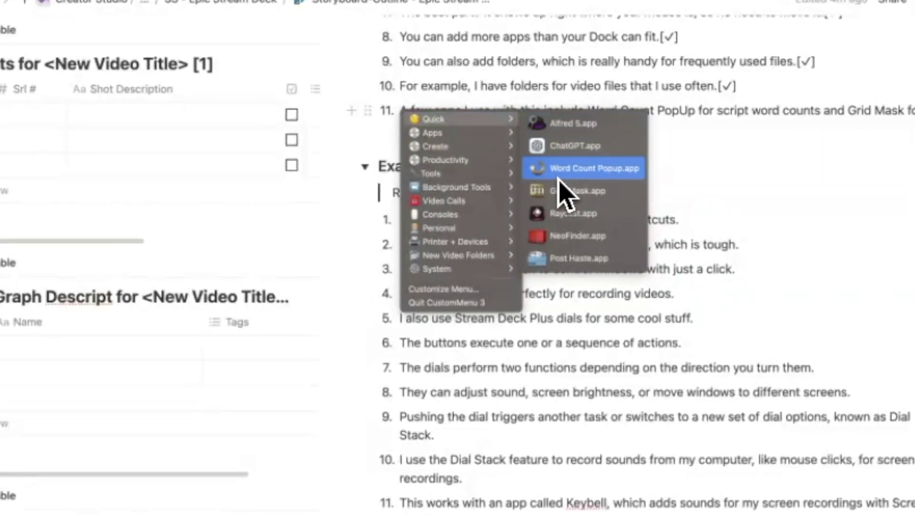
pyautogui.click(559, 176)
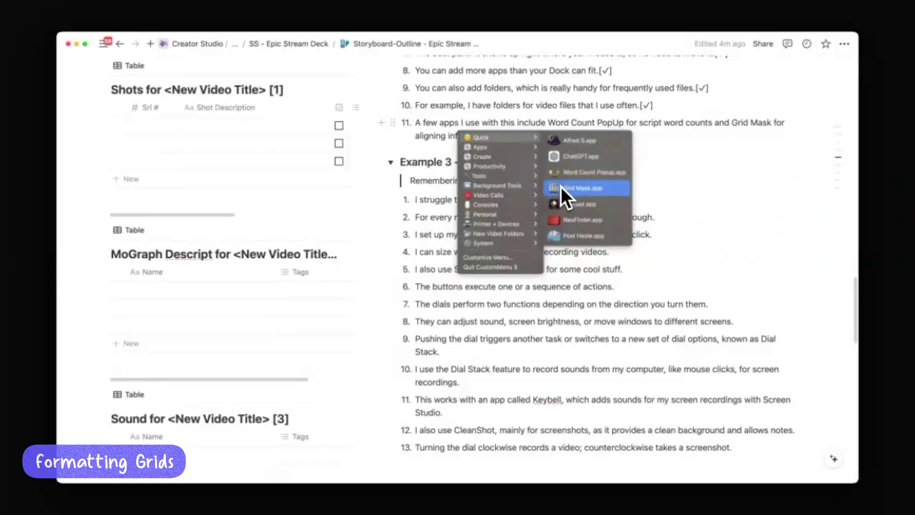
pyautogui.click(562, 188)
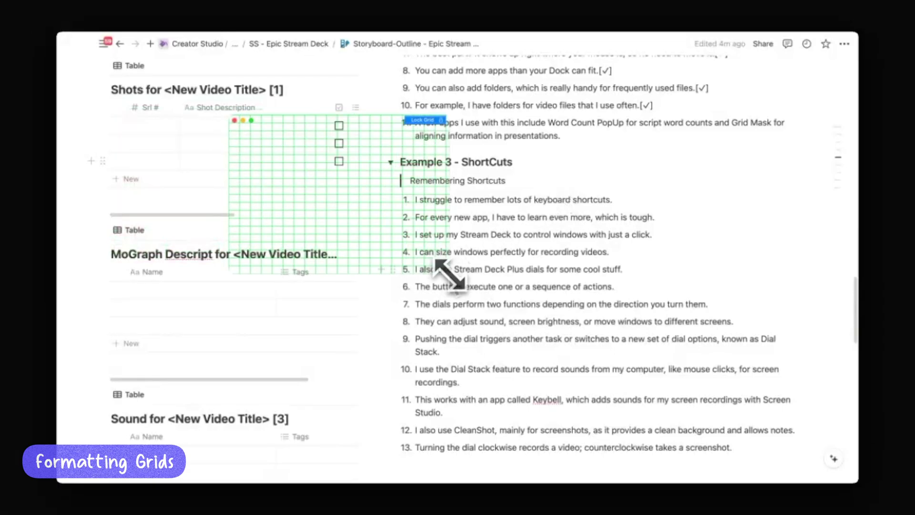
pyautogui.moveTo(512, 300); pyautogui.dragTo(763, 441)
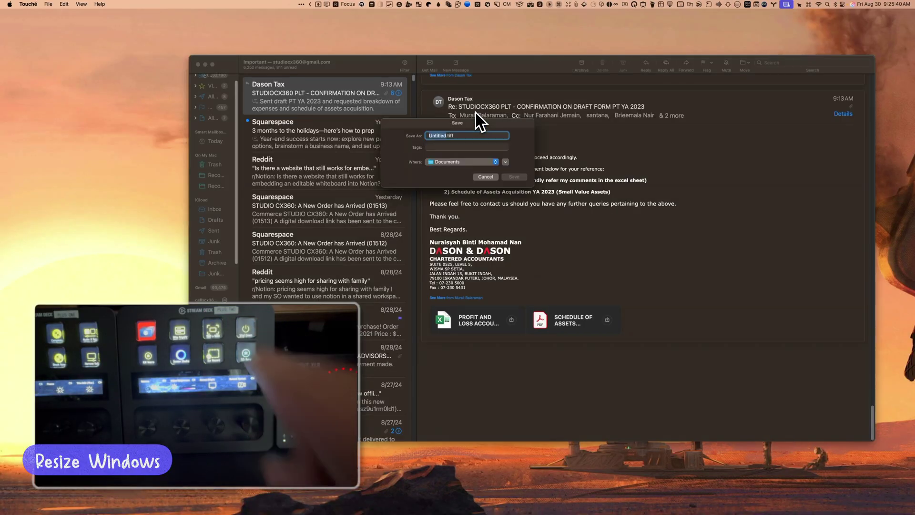
# Cancel Mail's save prompt without saving
pyautogui.click(485, 177)
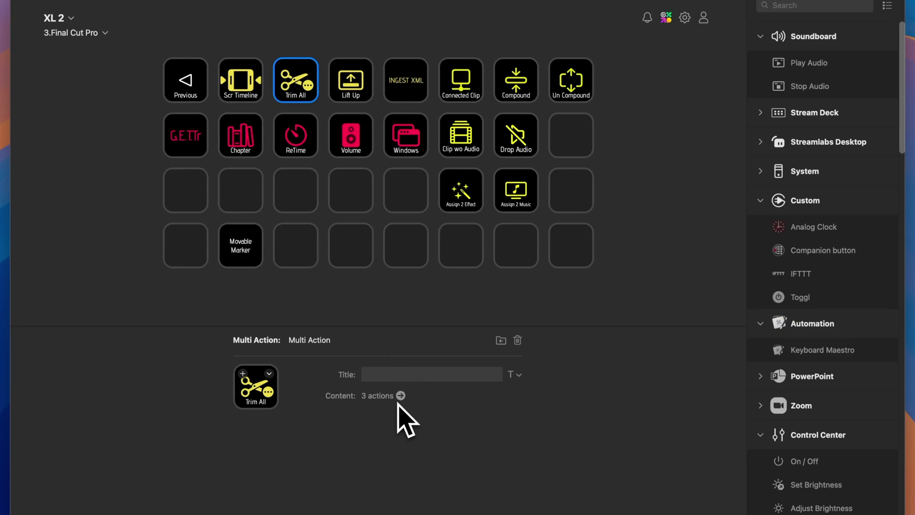
# Expand the Trim All Multi Action in the inspector to list its 3 actions
pyautogui.click(400, 395)
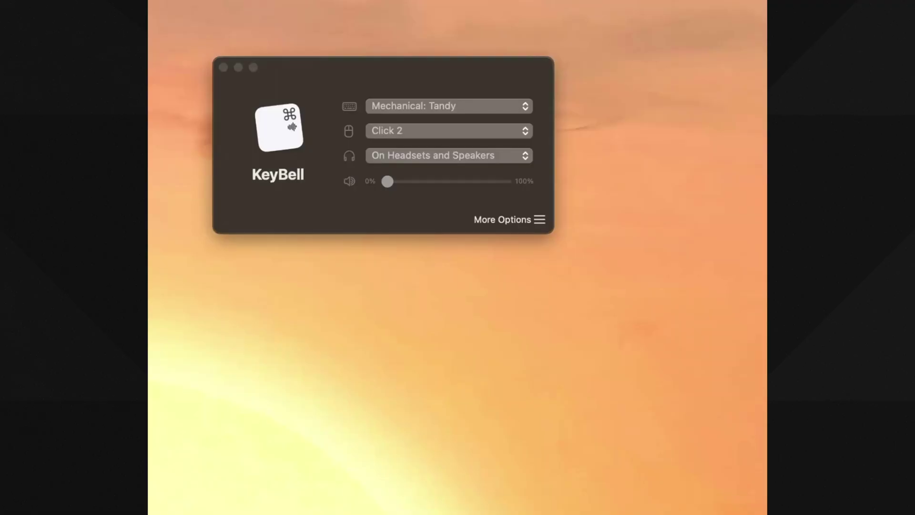
# Review KeyBell's keyboard and mouse sound lists, keeping Mechanical: Tandy and Click 2
pyautogui.click(425, 108)
pyautogui.click(448, 132)
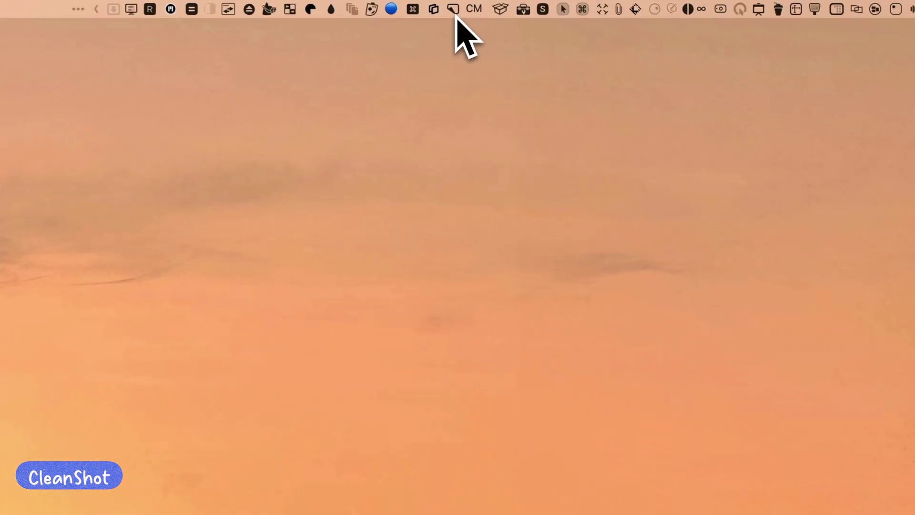
# Capture the Mini Calendar with CleanShot and label it 'Calendar in Notion' and 'Clean Background'
pyautogui.click(484, 5)
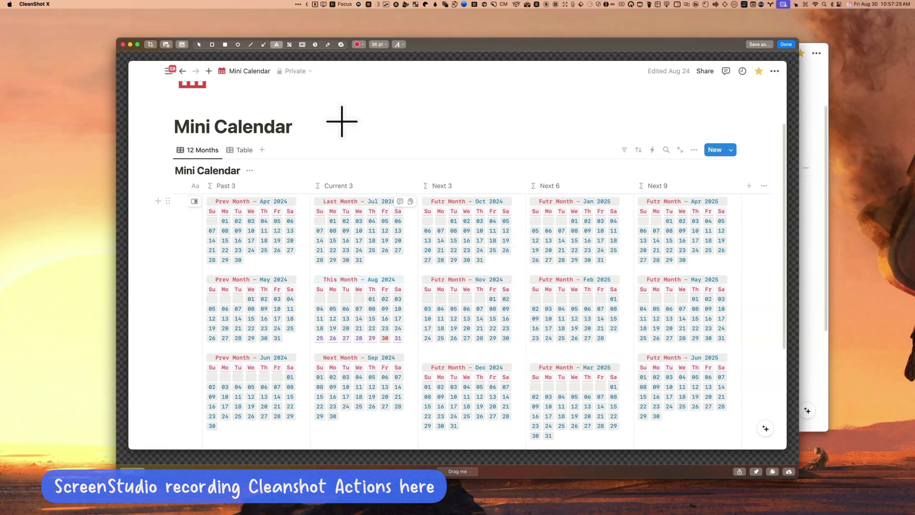
pyautogui.write('Calendar in Notion')
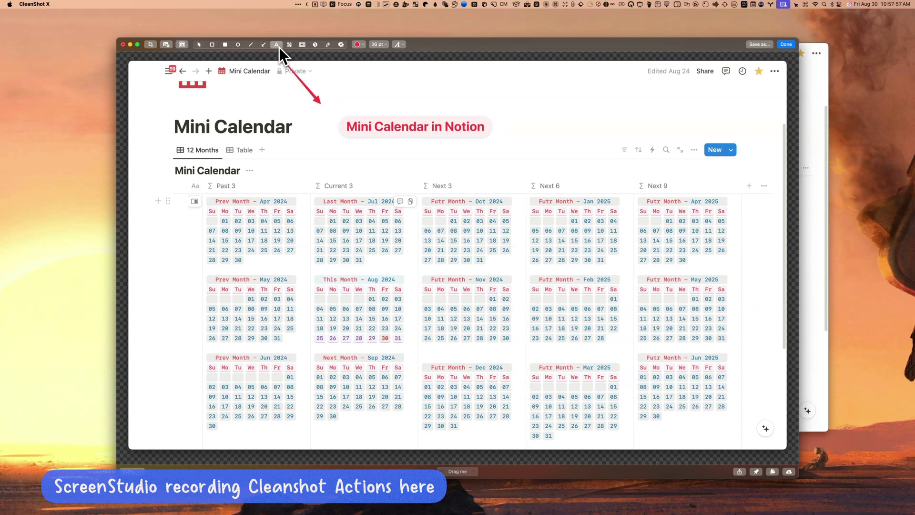
pyautogui.click(330, 113)
pyautogui.write('Clean Background')
pyautogui.moveTo(387, 127); pyautogui.dragTo(547, 116)
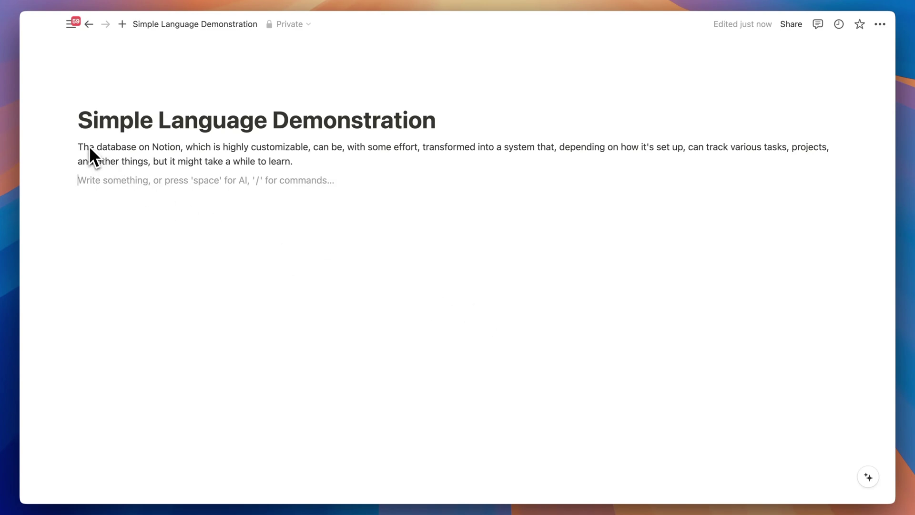
# Select the Notion databases paragraph and run the Ask AI simplify prompt on it
pyautogui.moveTo(79, 145); pyautogui.dragTo(306, 167)
pyautogui.press('super+j')
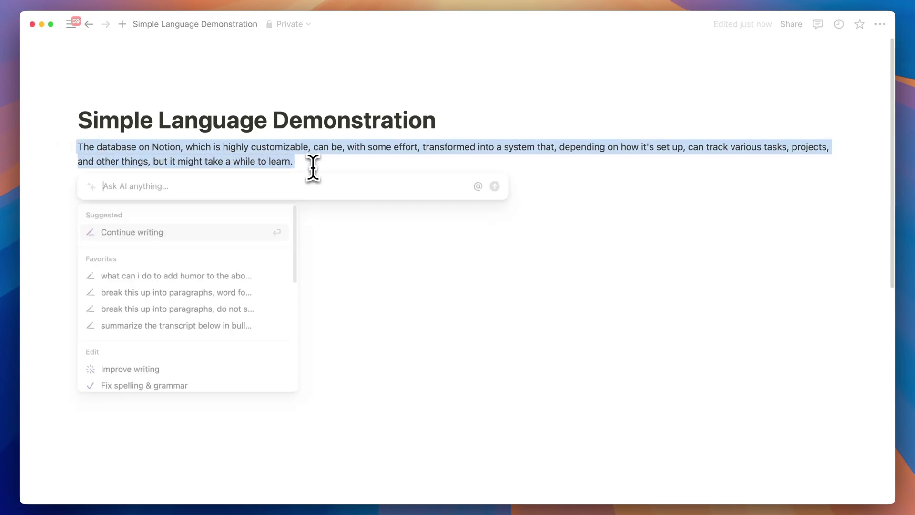
pyautogui.press('Return')
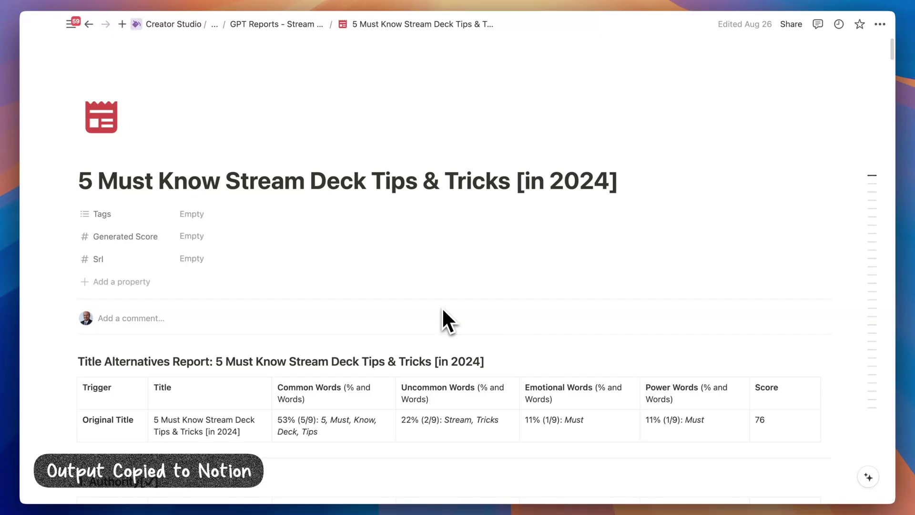
# Scroll the title report down to its Constraint and Contrast tables
pyautogui.scroll(-20, 443, 311)
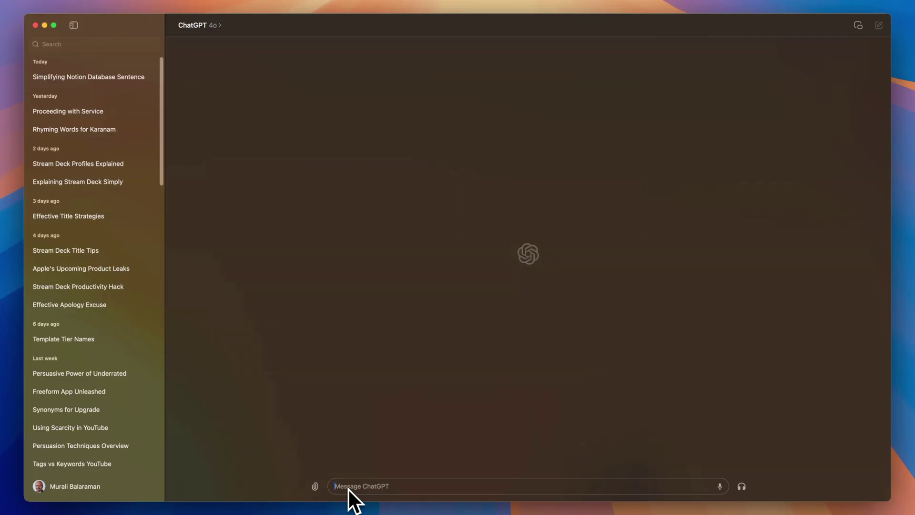
# Paste the Title Alternatives Report prompt into ChatGPT and send it
pyautogui.press('super+v')
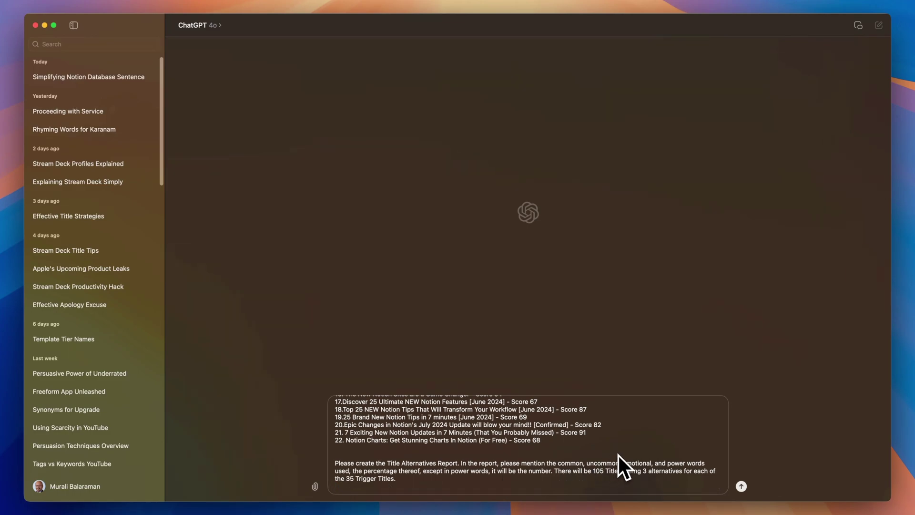
pyautogui.click(741, 485)
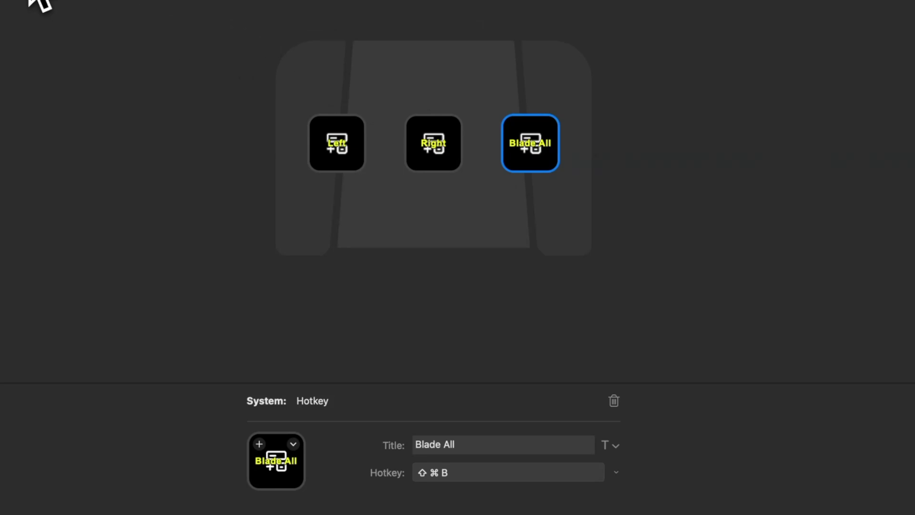
# Switch the pedal to the Prompter profile from the profile dropdown
pyautogui.click(36, 5)
pyautogui.click(21, 27)
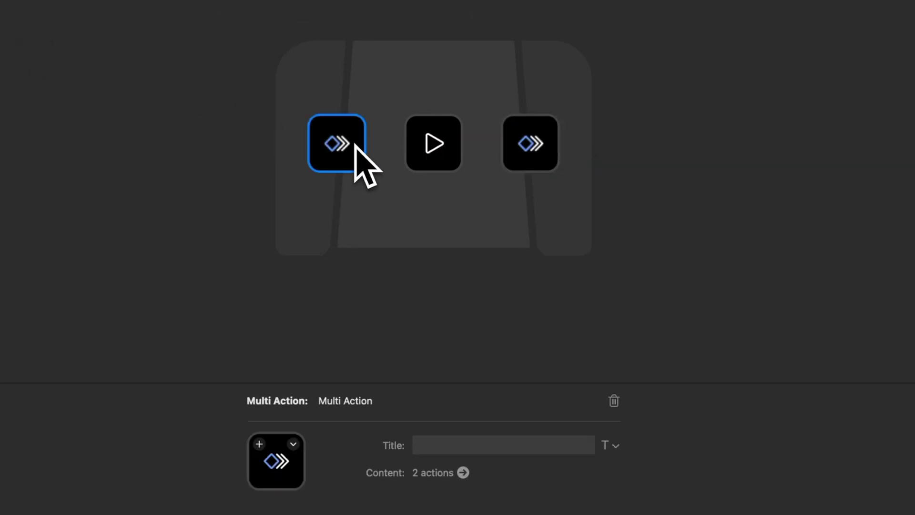